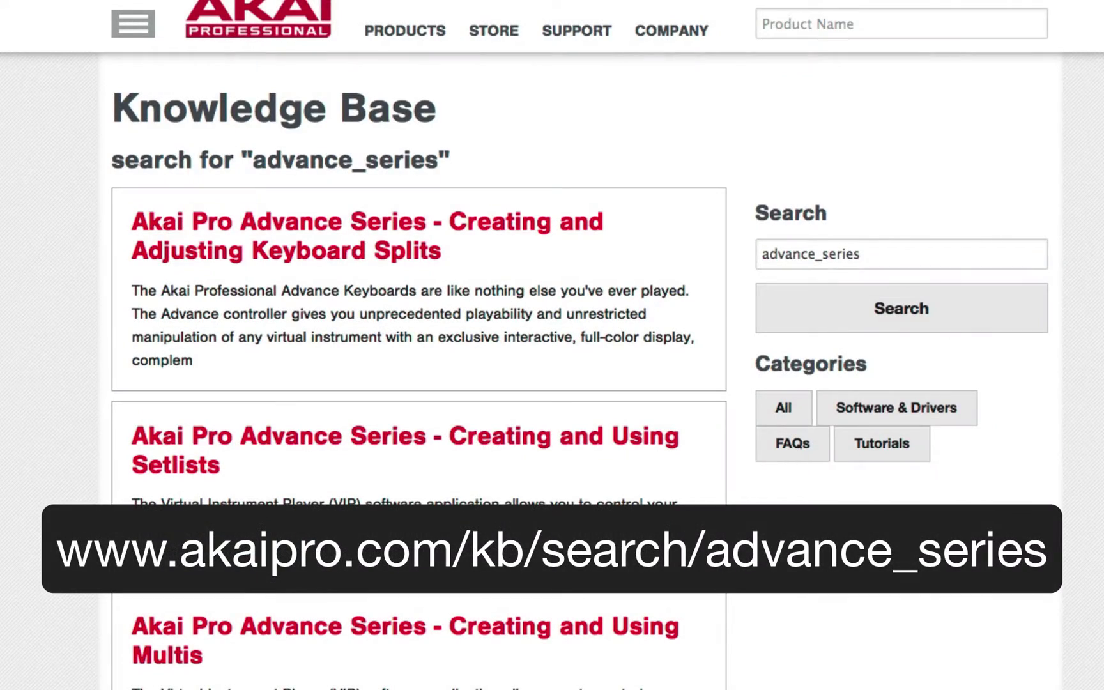
- Open the 'Akai Pro Advance Series - Creating and Using Multis' article from the search results
{"action": "scroll", "coordinate": [419, 345], "scroll_direction": "down", "scroll_amount": 5}
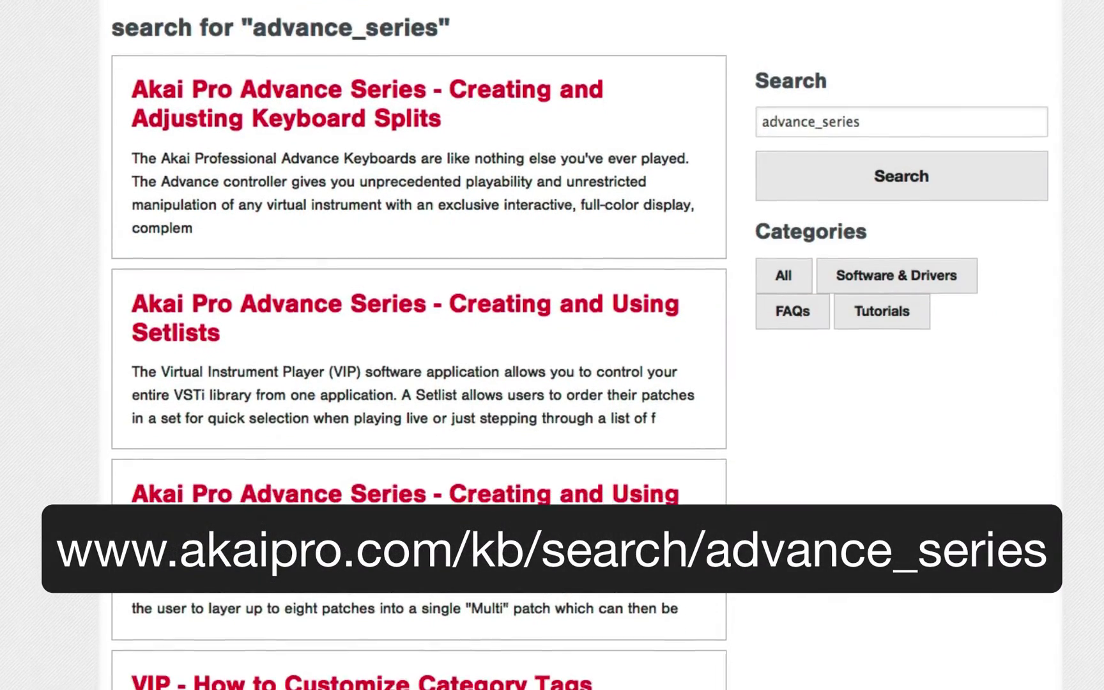
{"action": "scroll", "coordinate": [419, 345], "scroll_direction": "down", "scroll_amount": 5}
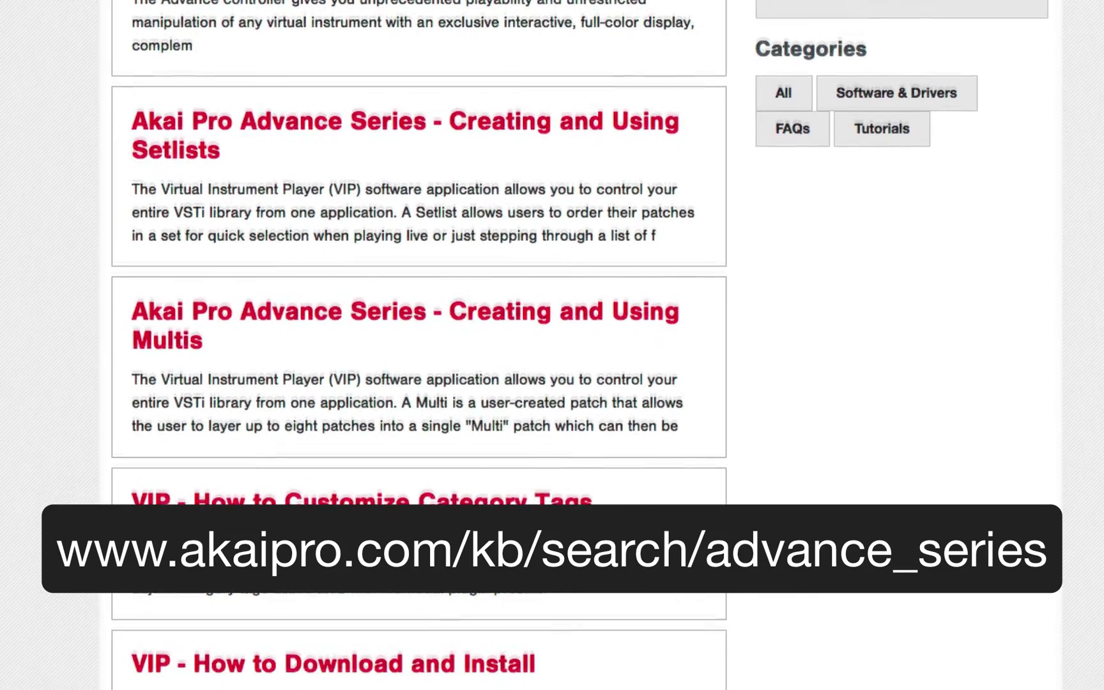
{"action": "left_click", "coordinate": [645, 271]}
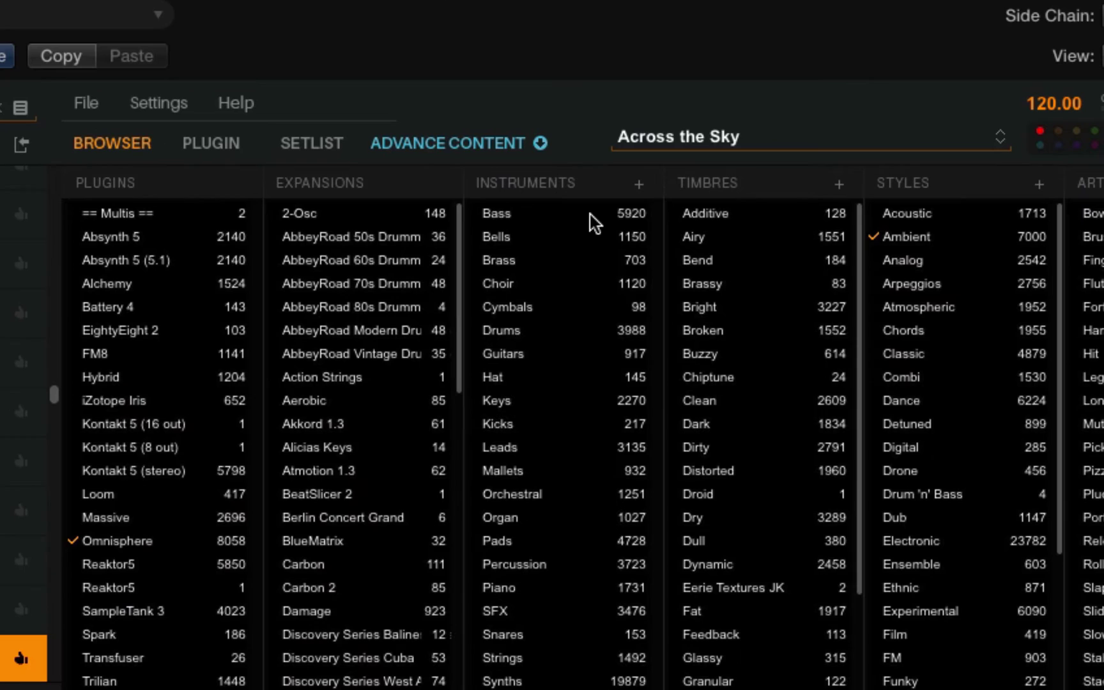
- Filter the presets by the Bass, Dark and Arpeggios tags, leaving 44 results
{"action": "left_click", "coordinate": [573, 214]}
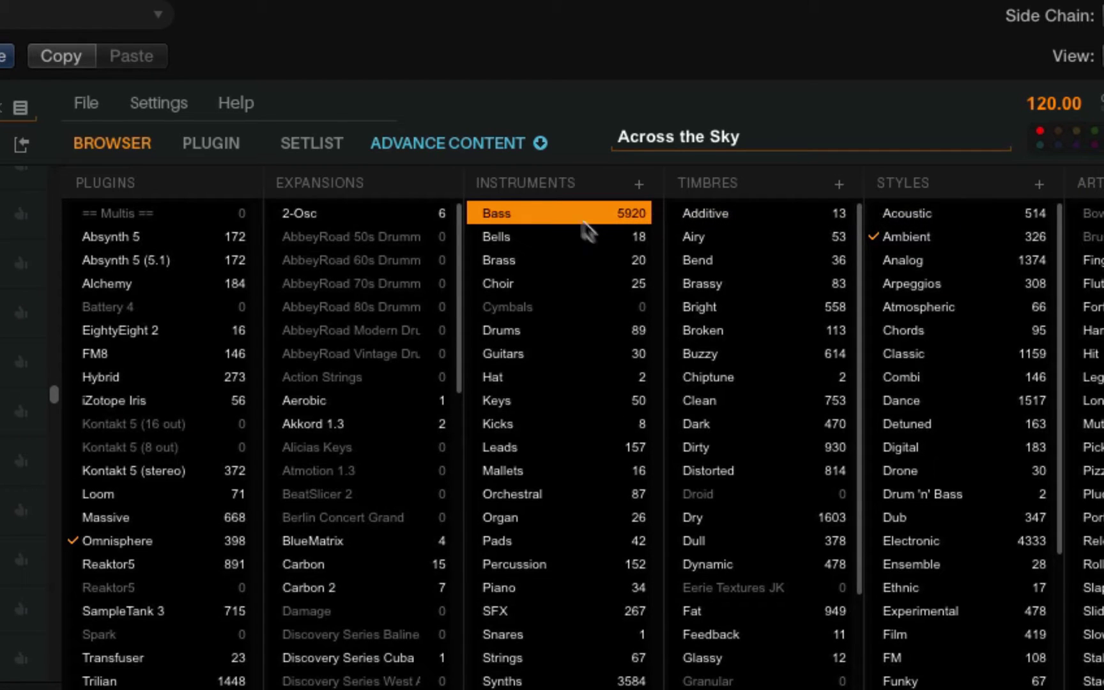
{"action": "left_click", "coordinate": [722, 427]}
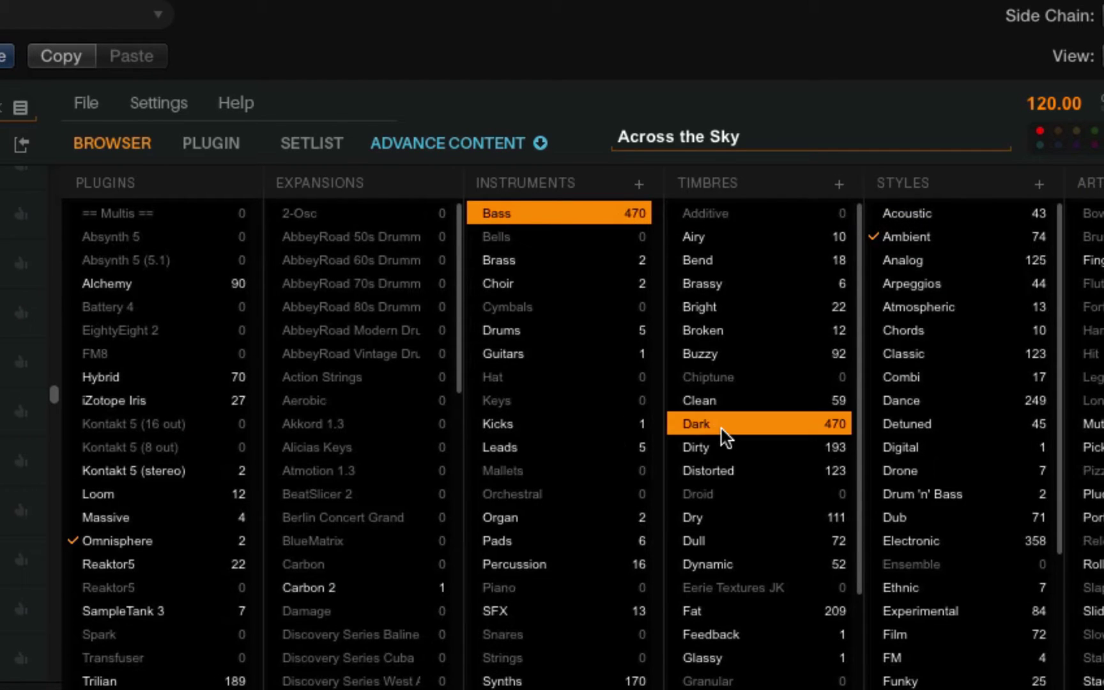
{"action": "left_click", "coordinate": [937, 289]}
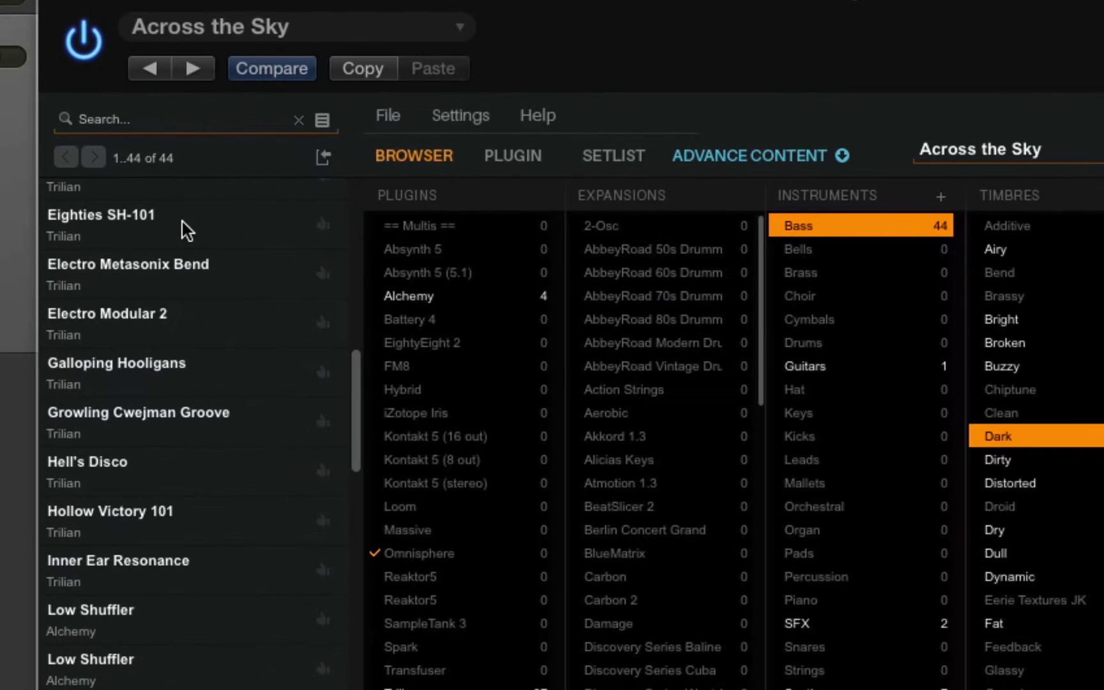
{"action": "scroll", "coordinate": [190, 348], "scroll_direction": "up", "scroll_amount": 10}
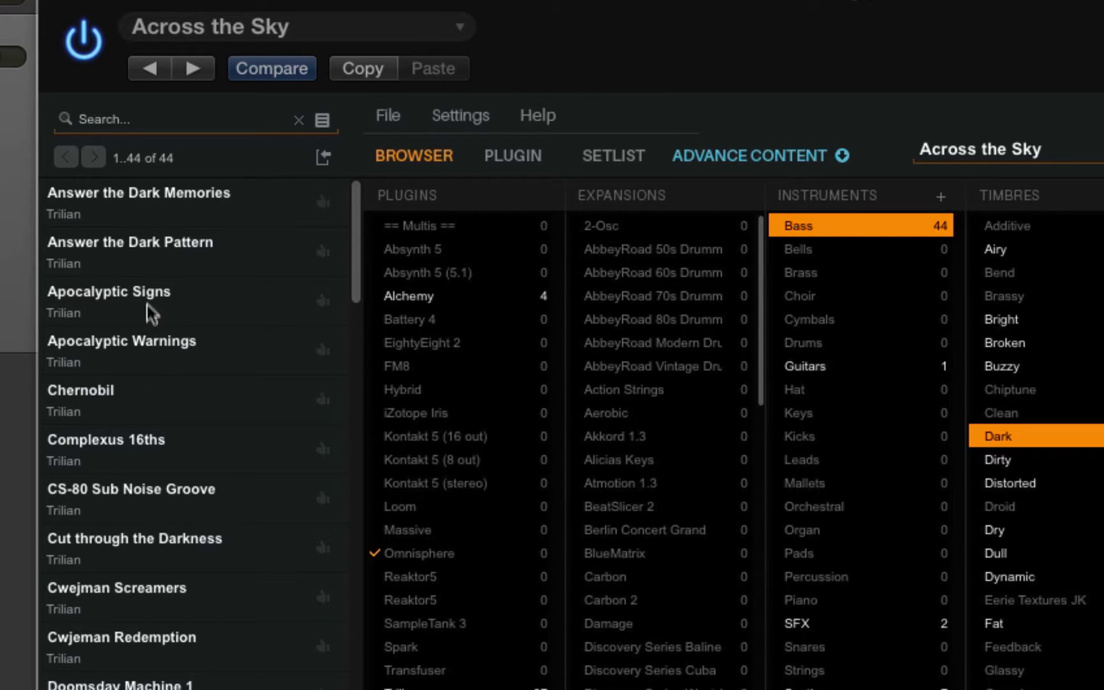
- Audition Answer the Dark Pattern, Apocalyptic Warnings, CS-80 Sub Noise Groove, Woody Bass Pulse, then load 18 Taxman
{"action": "left_click", "coordinate": [150, 255]}
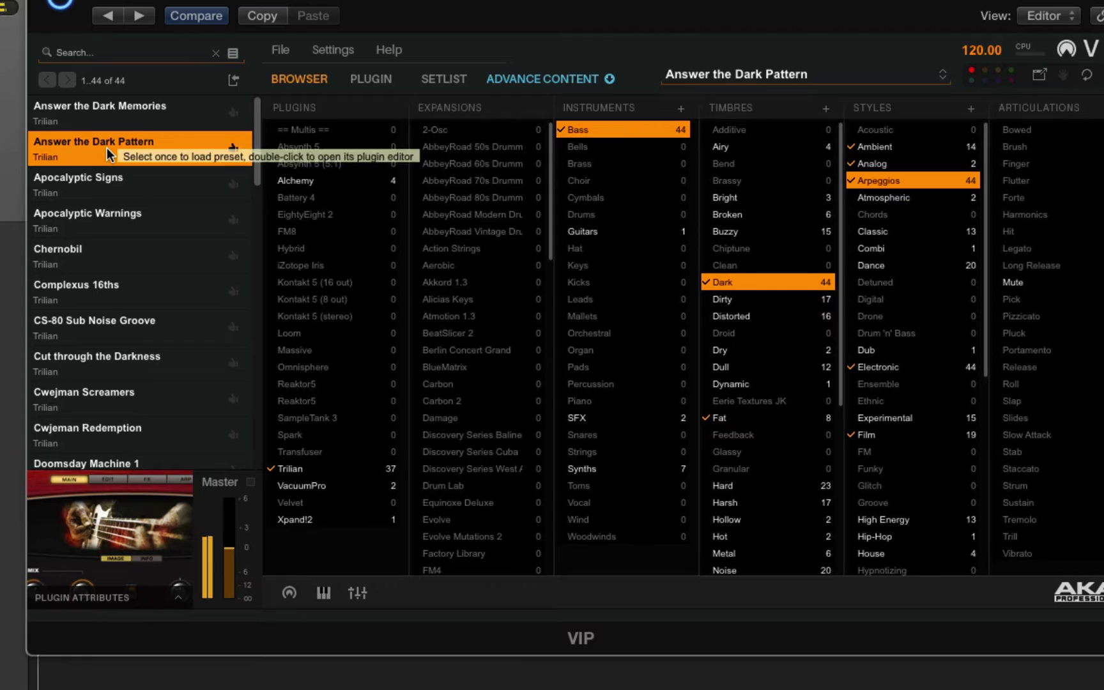
{"action": "left_click", "coordinate": [105, 225]}
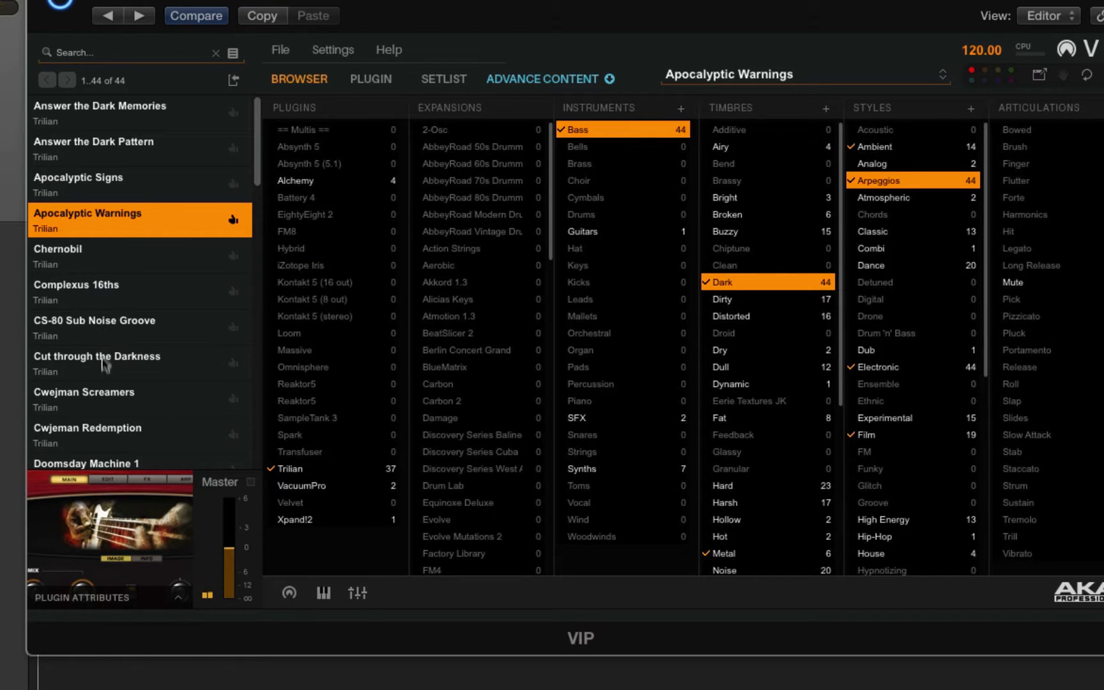
{"action": "left_click", "coordinate": [103, 322]}
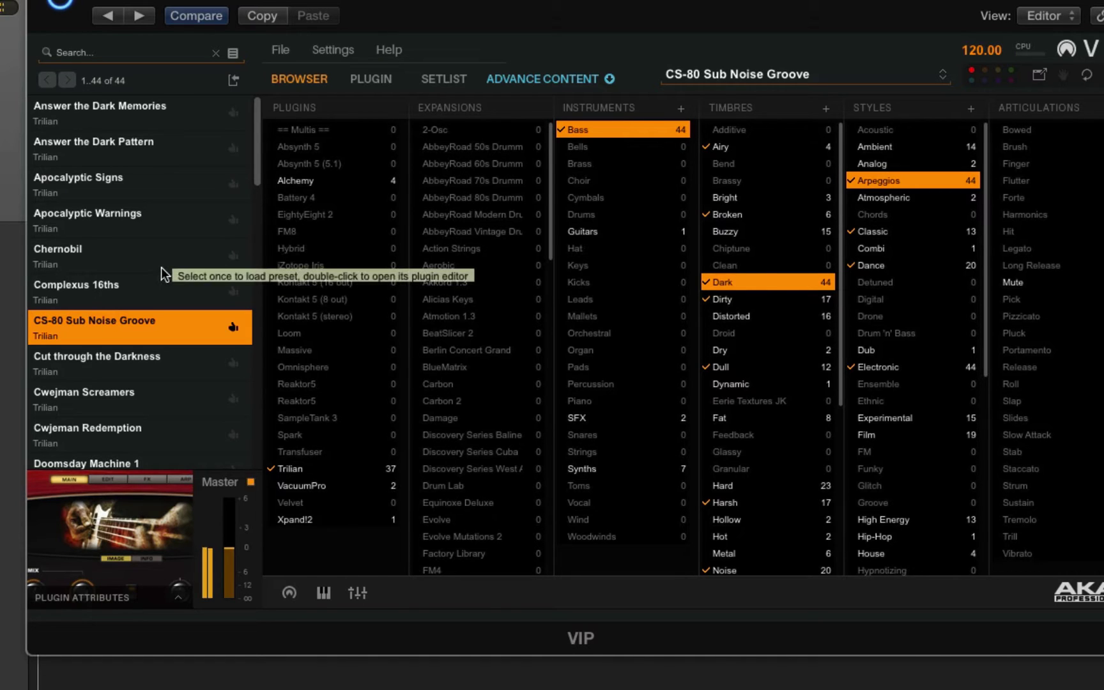
{"action": "scroll", "coordinate": [161, 267], "scroll_direction": "down", "scroll_amount": 8}
{"action": "scroll", "coordinate": [165, 276], "scroll_direction": "down", "scroll_amount": 8}
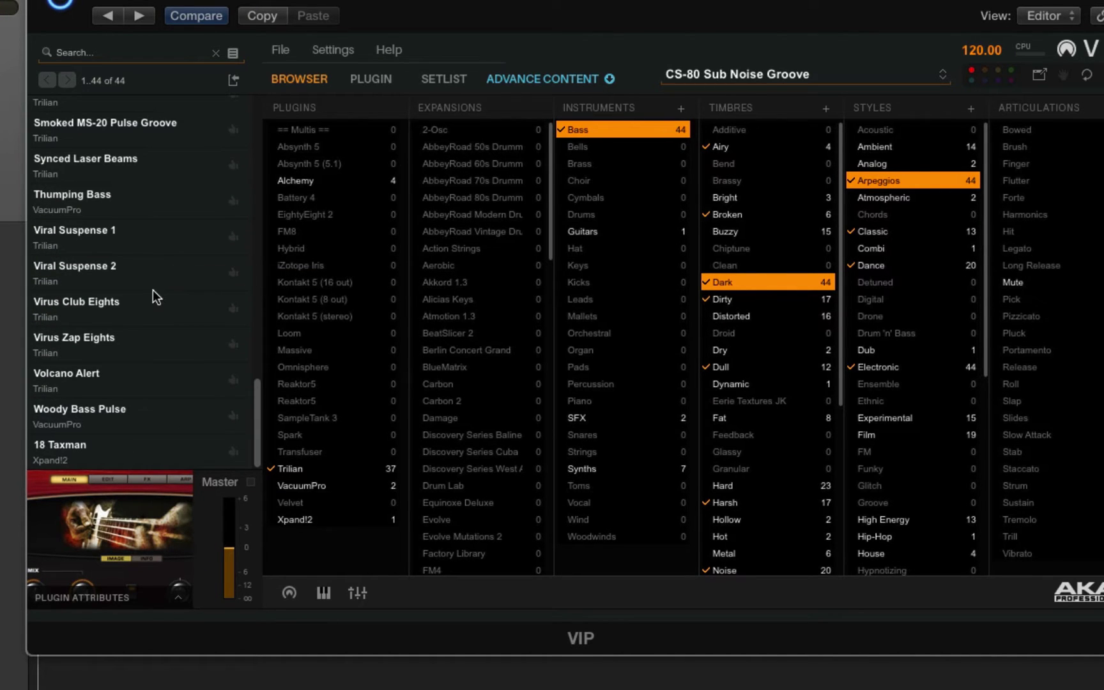
{"action": "left_click", "coordinate": [95, 409]}
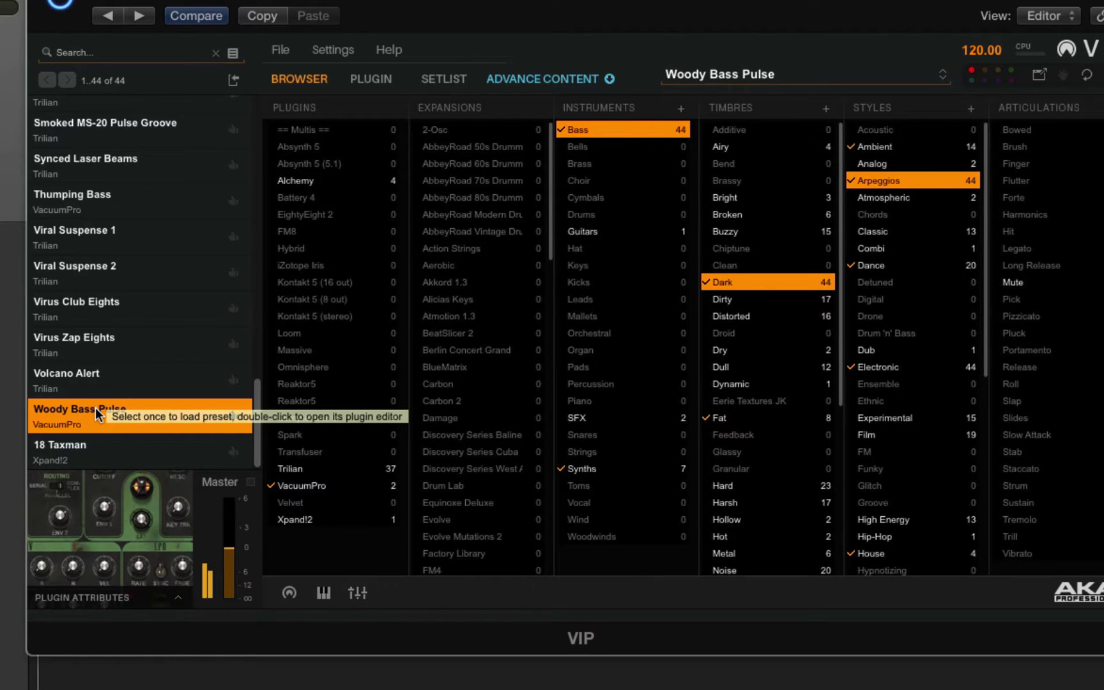
{"action": "left_click", "coordinate": [104, 441]}
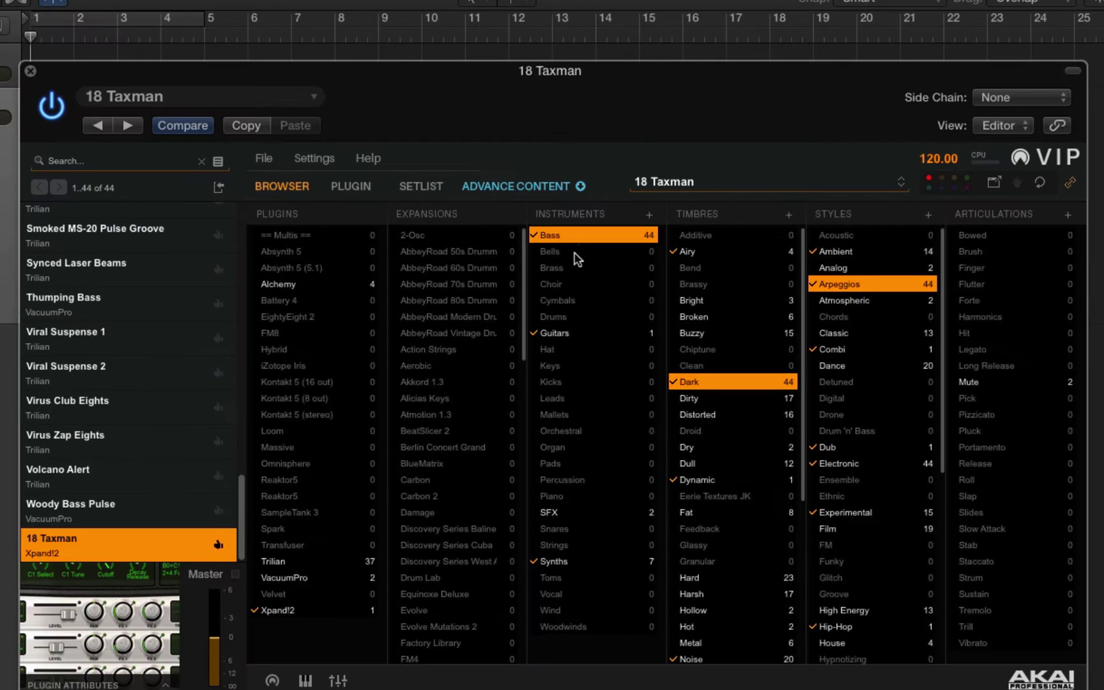
- Deselect the Bass instrument tag filter
{"action": "left_click", "coordinate": [581, 236]}
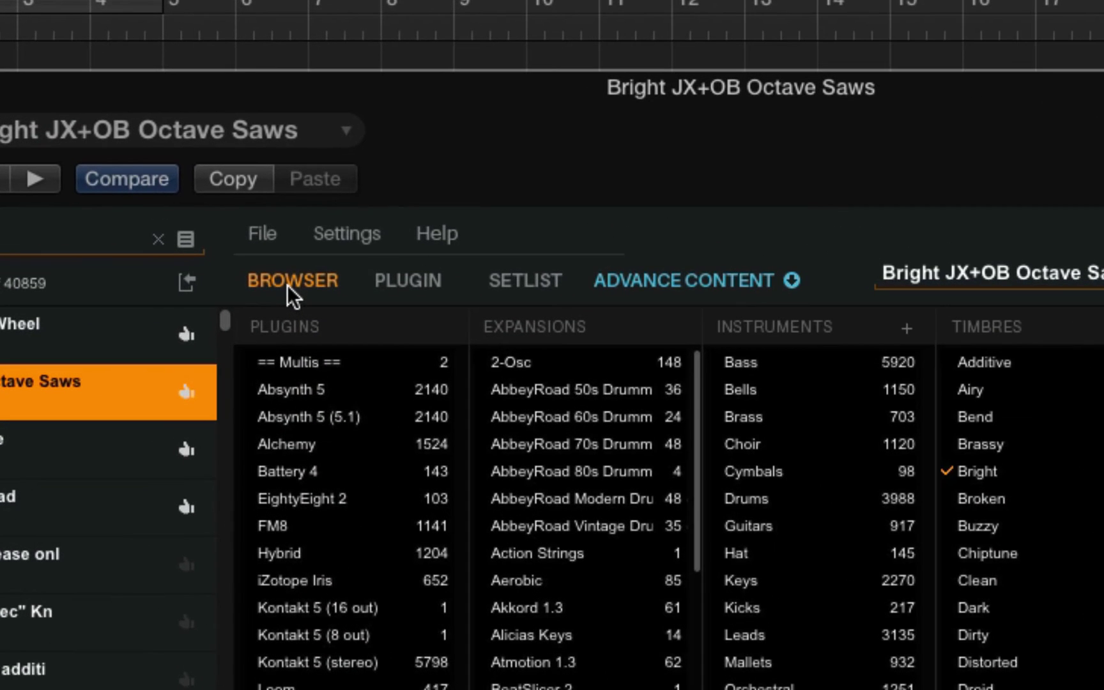
- Show Omnisphere's native interface for the Bright JX+OB Octave Saws preset via PLUGIN
{"action": "left_click", "coordinate": [404, 287]}
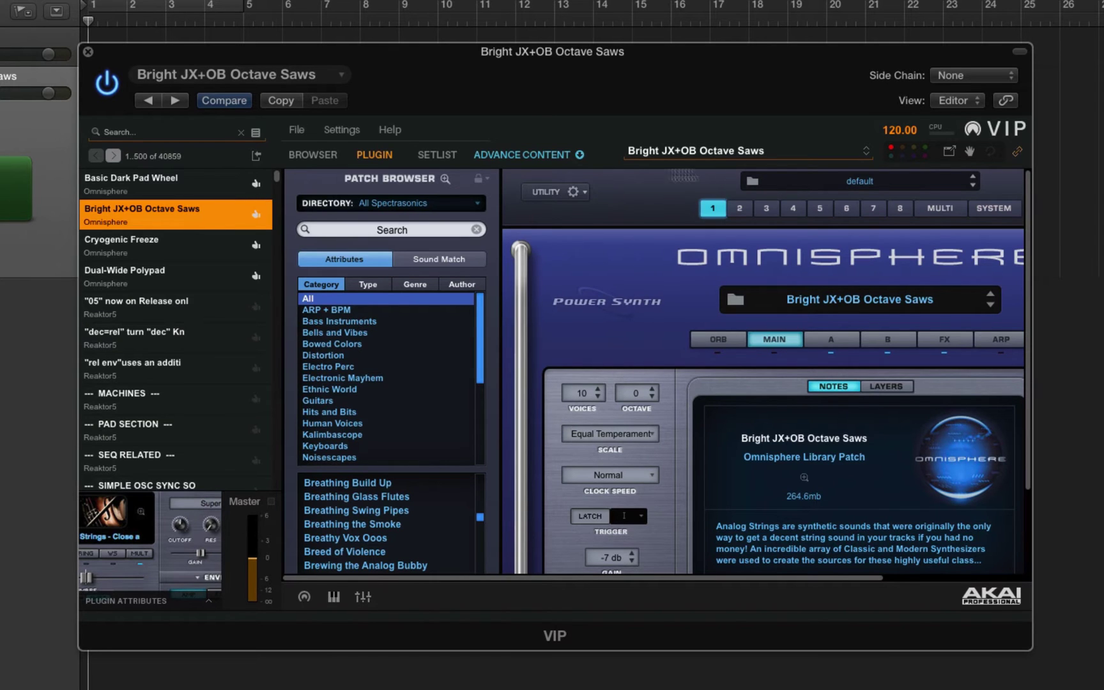
{"action": "scroll", "coordinate": [419, 586], "scroll_direction": "right", "scroll_amount": 5}
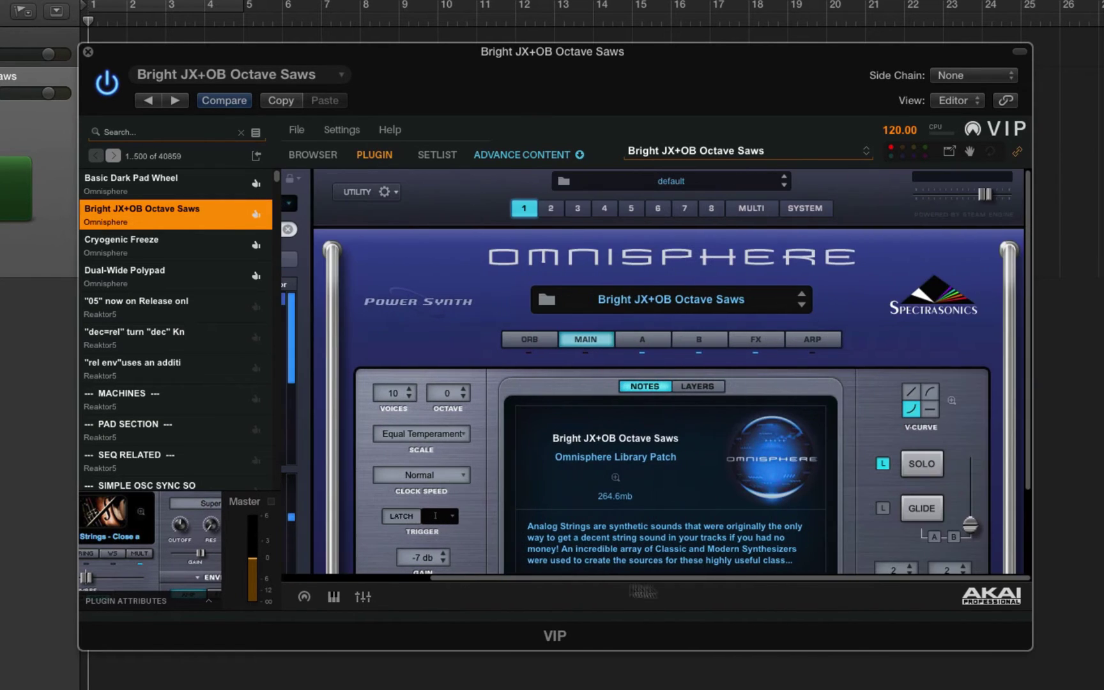
{"action": "scroll", "coordinate": [319, 587], "scroll_direction": "left", "scroll_amount": 5}
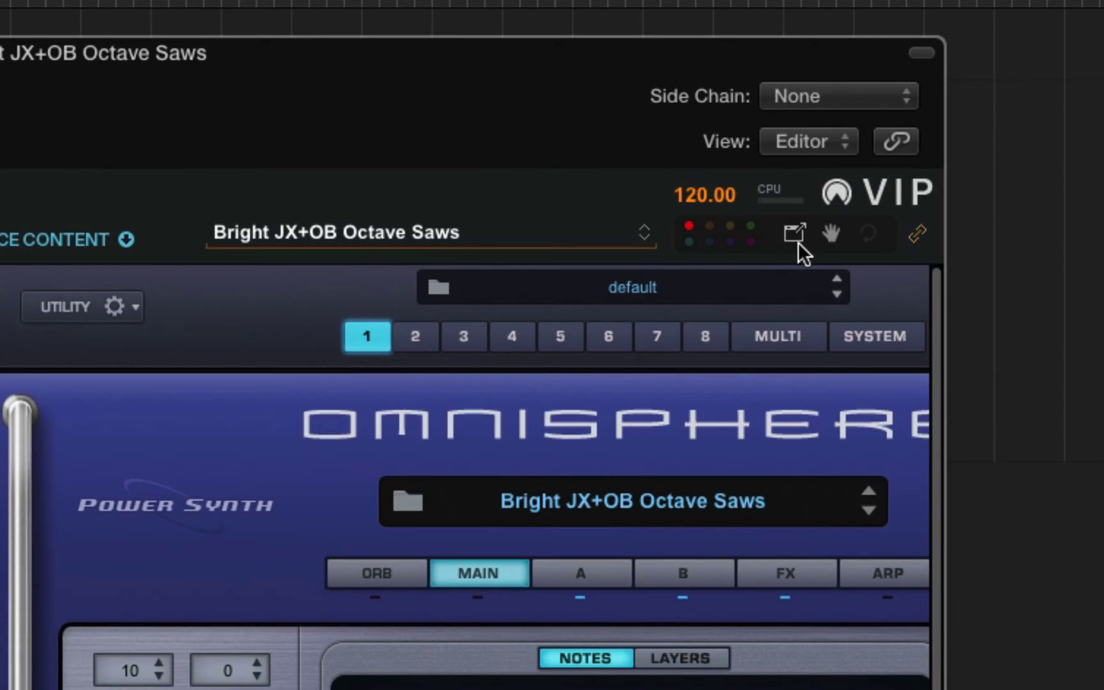
- Open Omnisphere in its own window and inspect the settings of layers A and B
{"action": "left_click", "coordinate": [796, 234]}
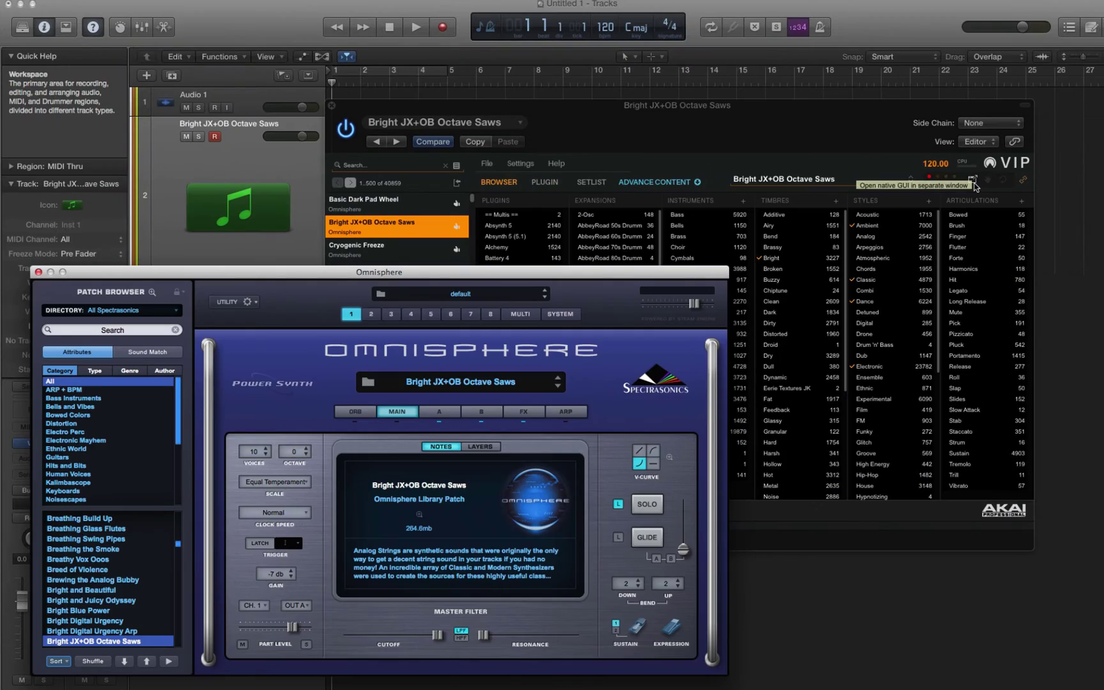
{"action": "left_click_drag", "start_coordinate": [641, 275], "coordinate": [634, 242]}
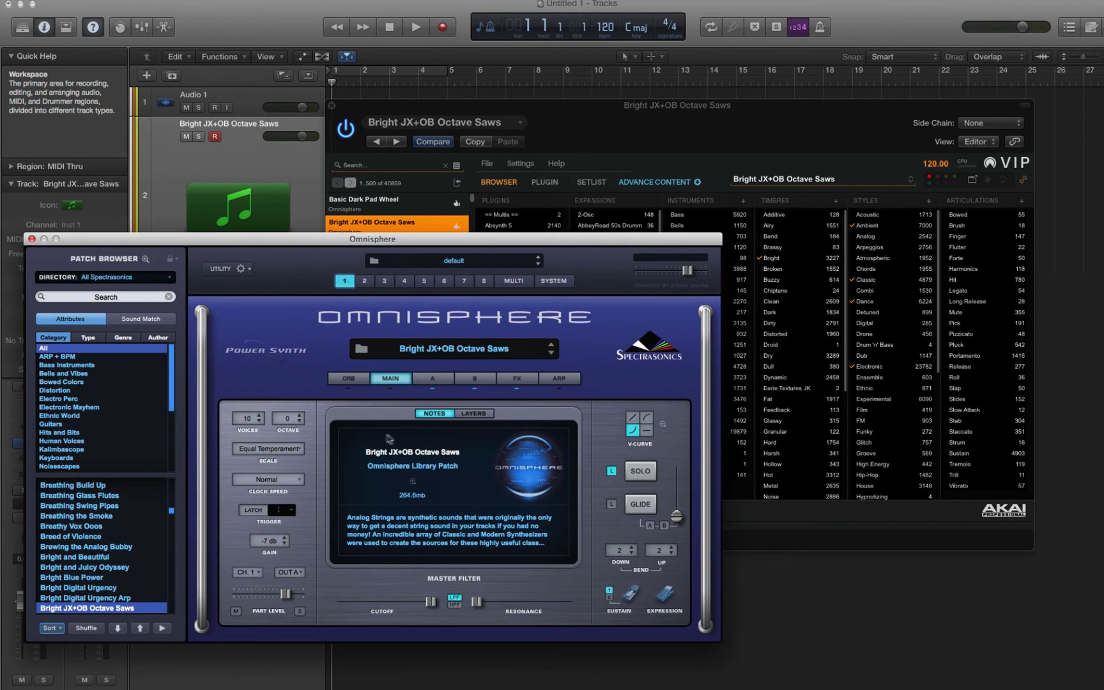
{"action": "left_click", "coordinate": [432, 379]}
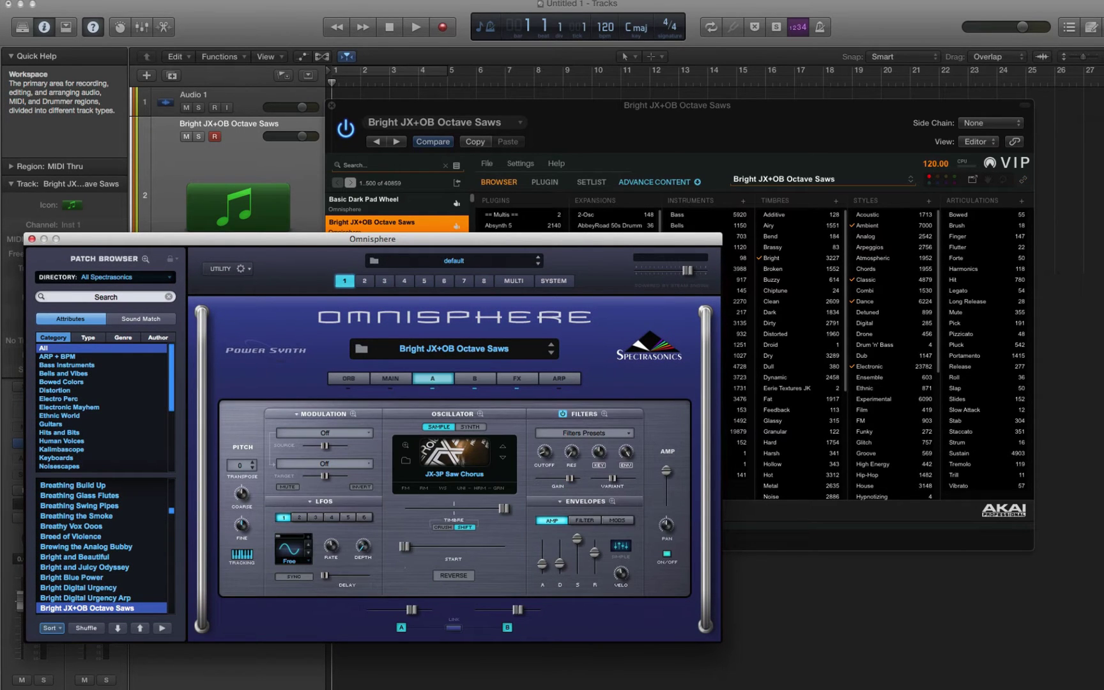
{"action": "left_click", "coordinate": [471, 382]}
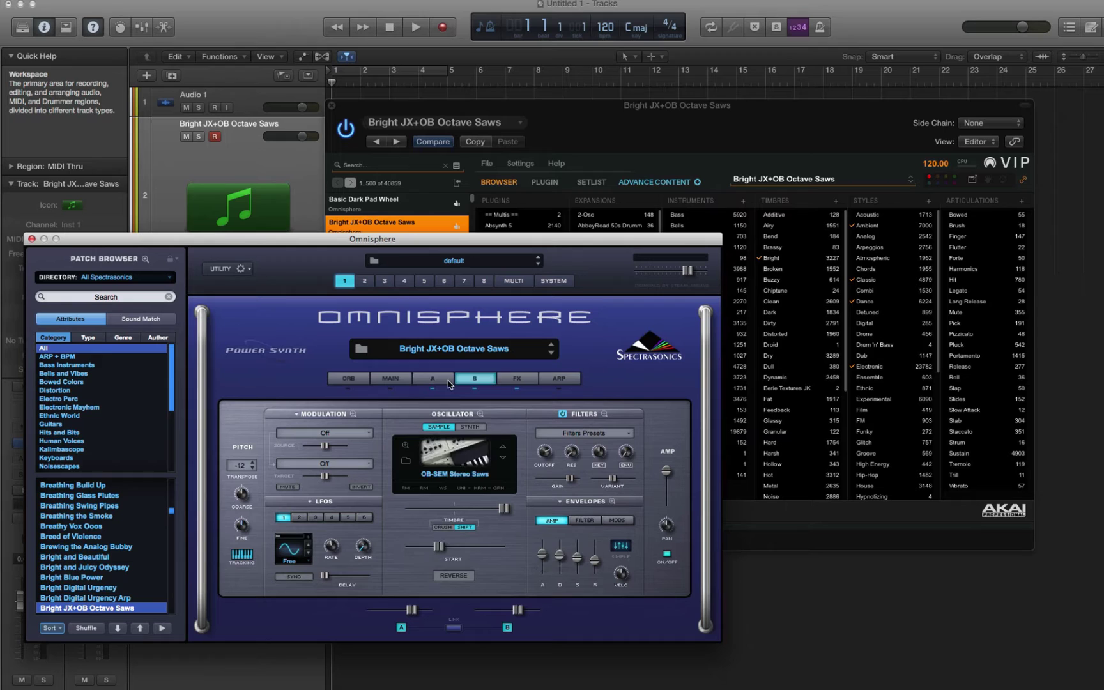
{"action": "left_click", "coordinate": [450, 383]}
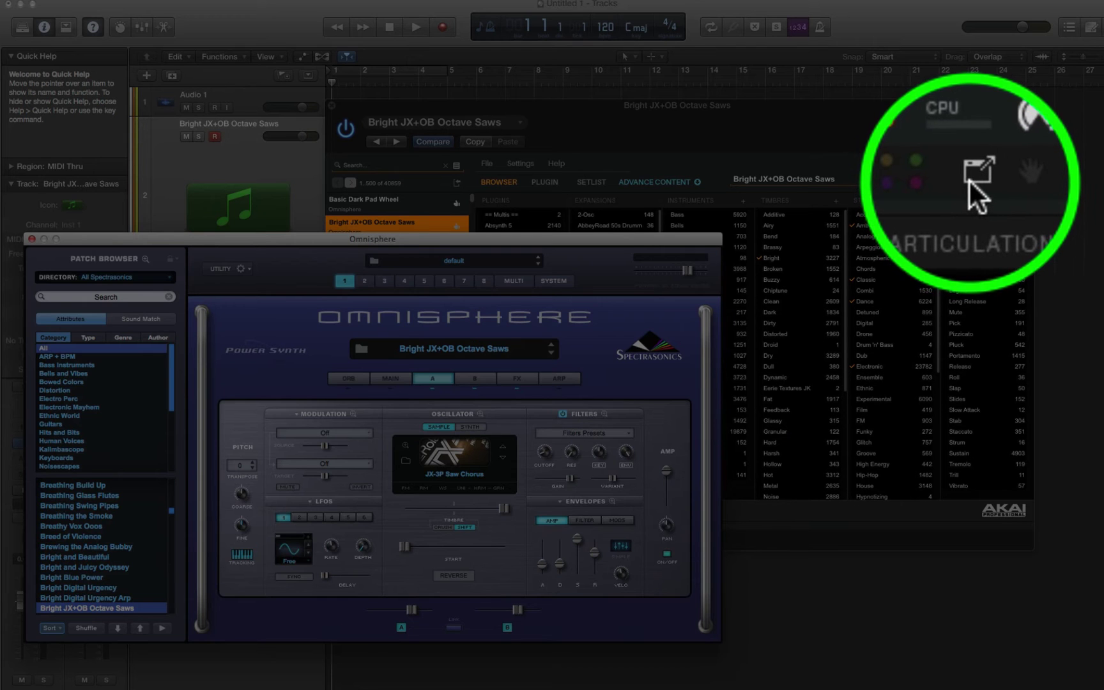
- Close the separate Omnisphere window to return to the browser
{"action": "left_click", "coordinate": [969, 179]}
{"action": "left_click", "coordinate": [969, 179]}
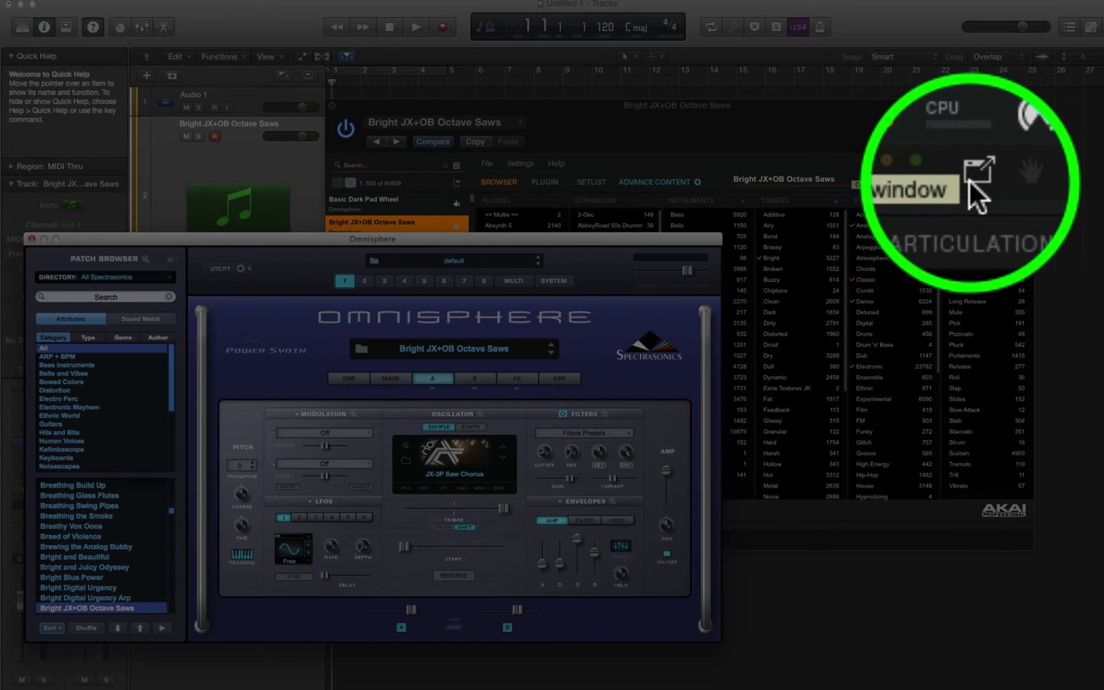
{"action": "left_click", "coordinate": [972, 181]}
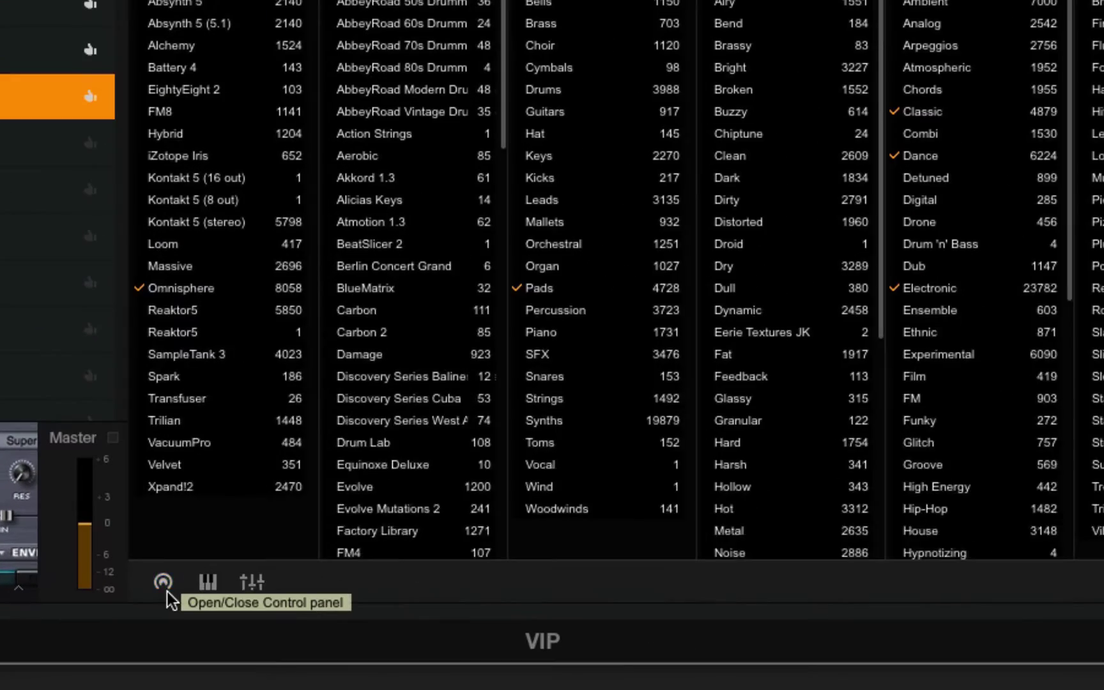
- Show the controller knob assignments and assign the first knob to MIDI CC 43
{"action": "left_click", "coordinate": [463, 510]}
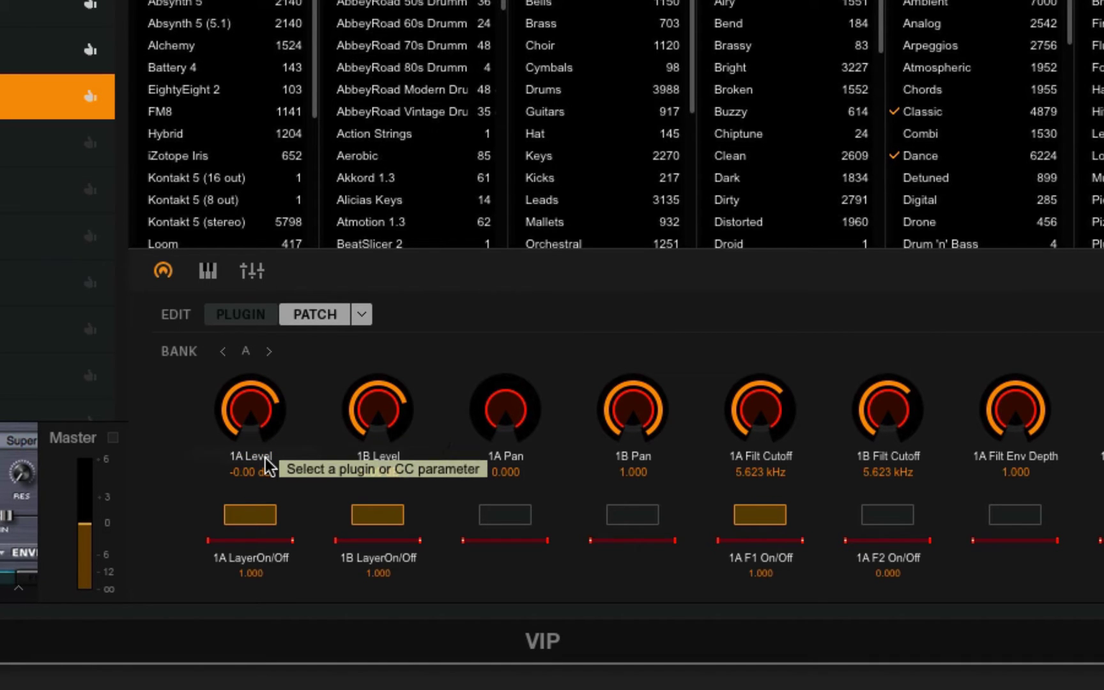
{"action": "left_click", "coordinate": [265, 459]}
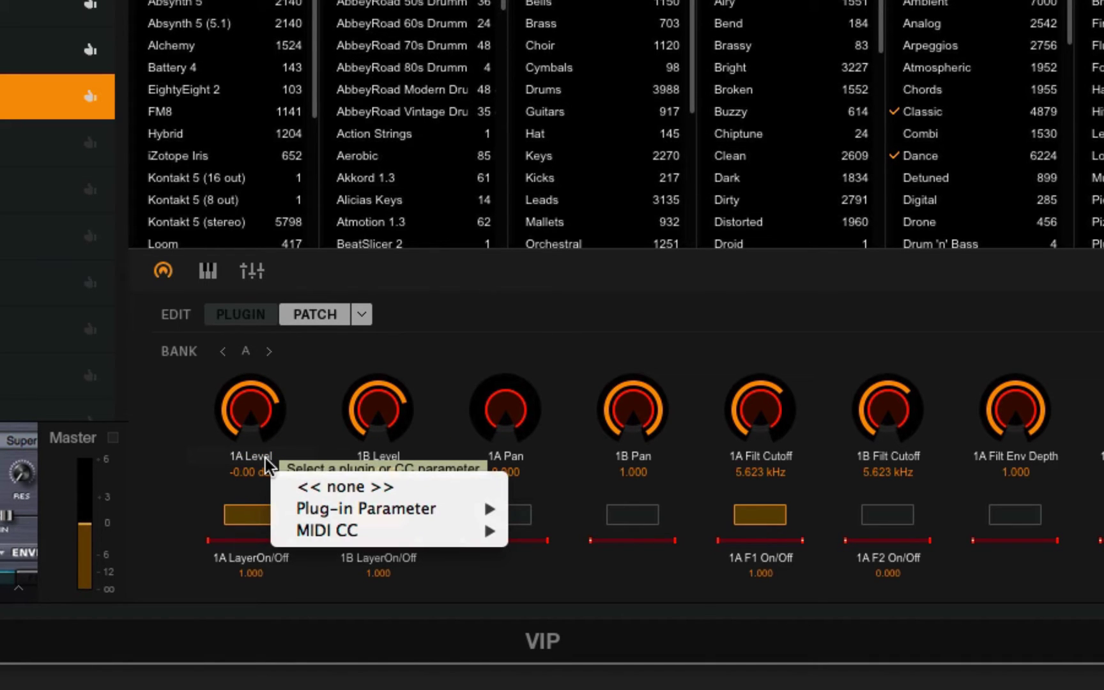
{"action": "mouse_move", "coordinate": [316, 511]}
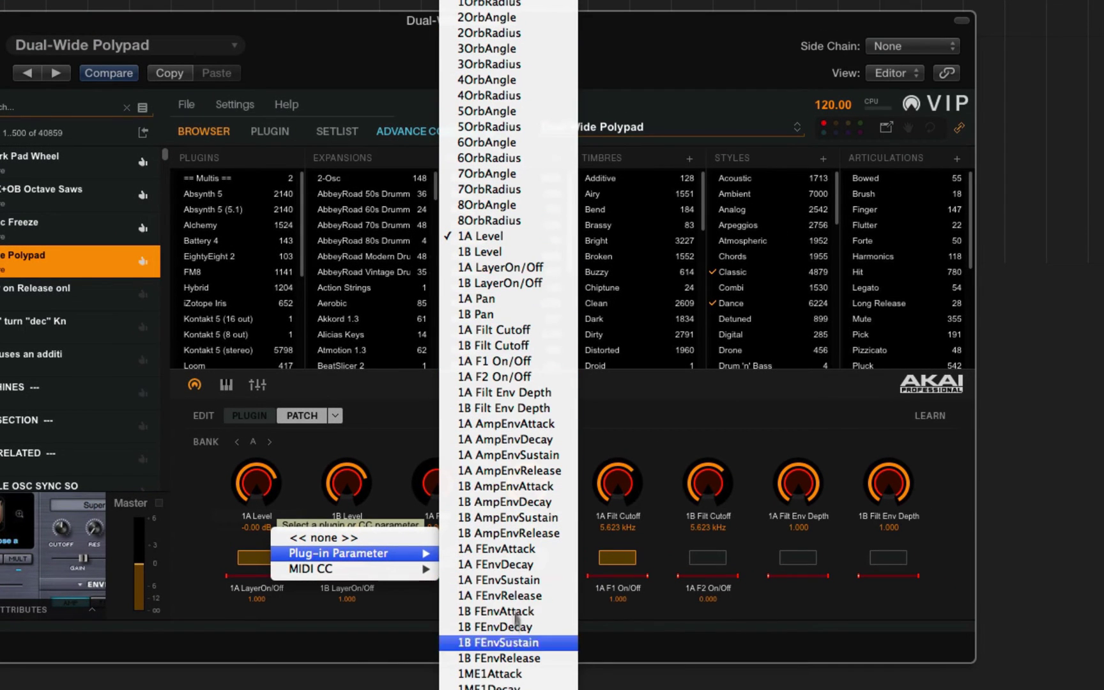
{"action": "mouse_move", "coordinate": [395, 574]}
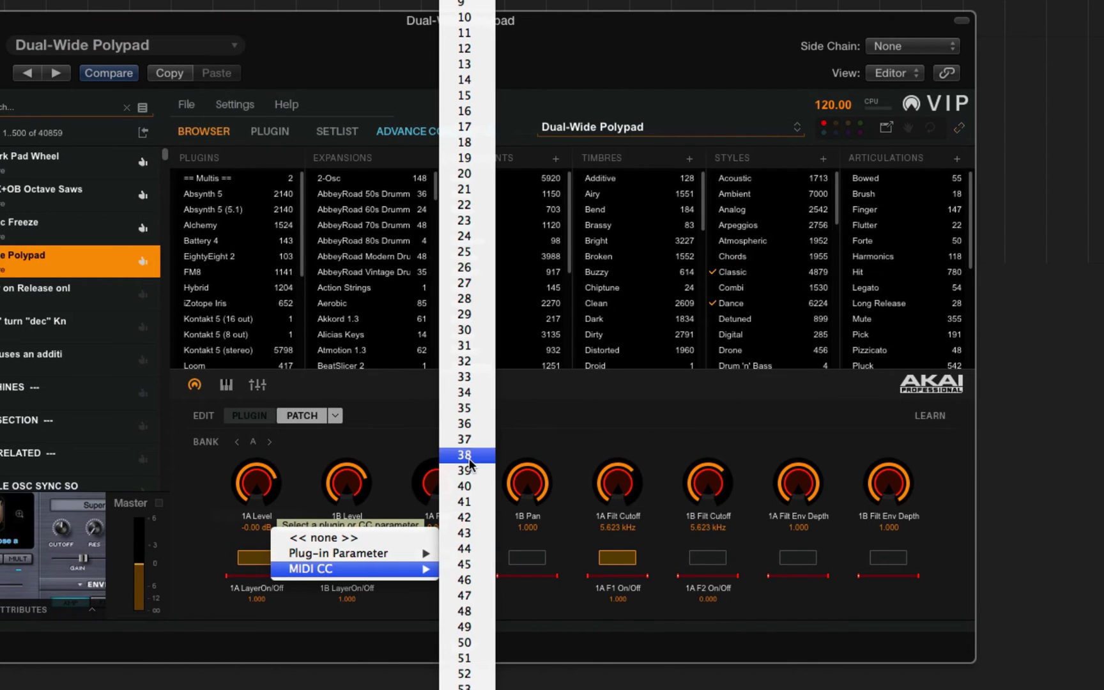
{"action": "left_click", "coordinate": [472, 536]}
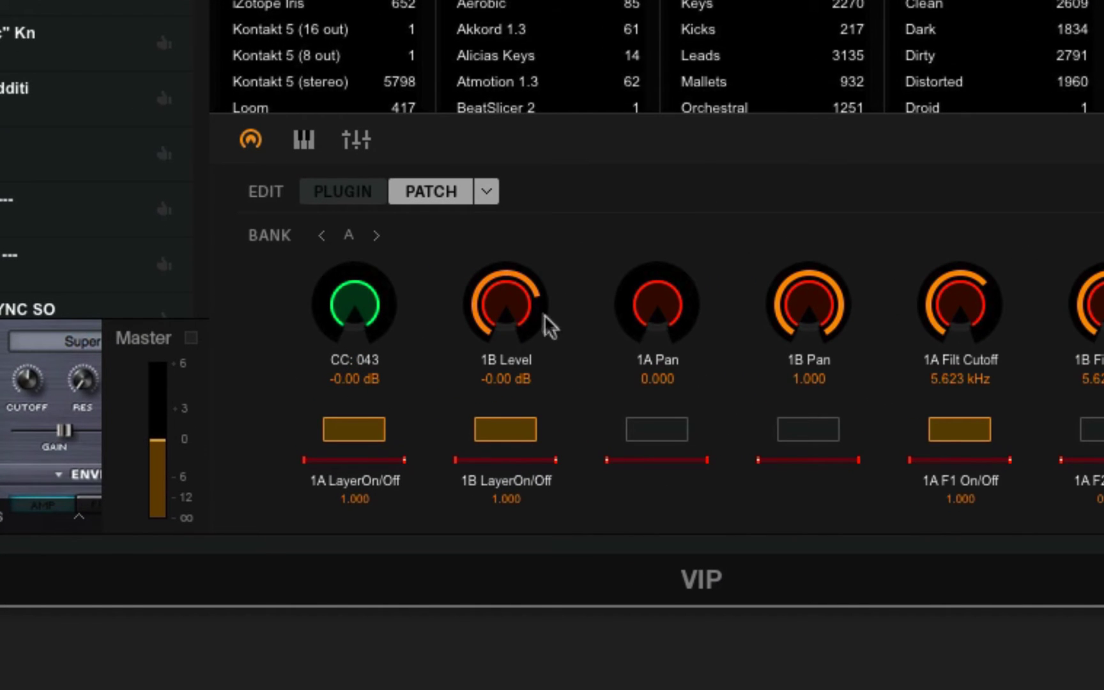
- Remap the first knob to the Plug-in Parameter 1A Level
{"action": "left_click", "coordinate": [367, 362]}
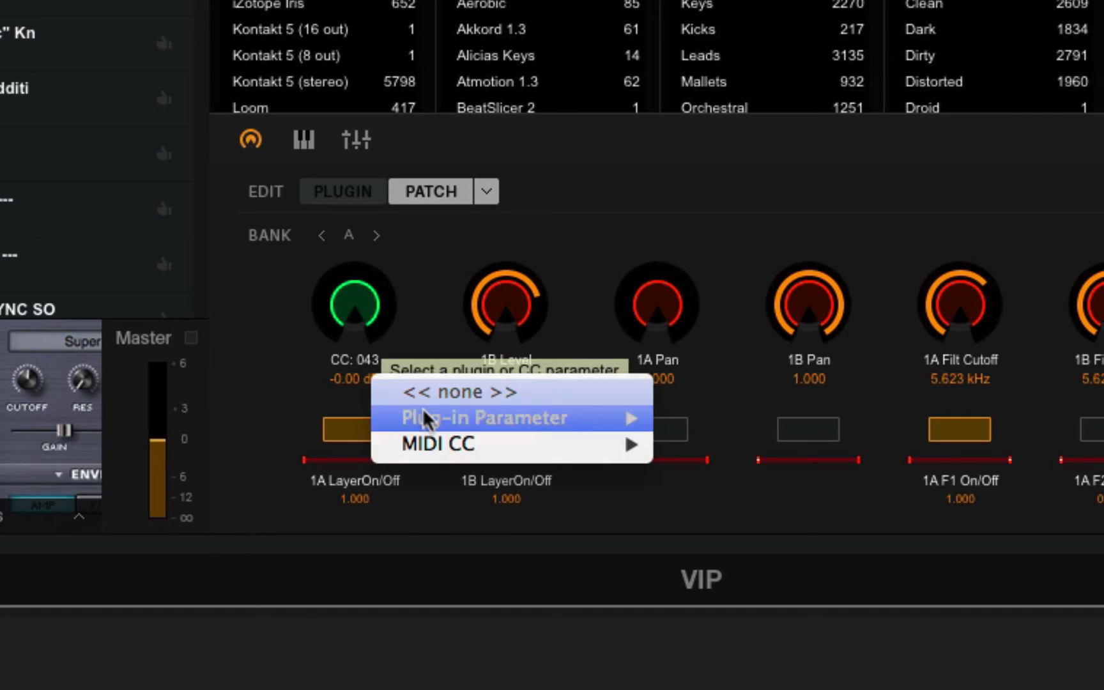
{"action": "mouse_move", "coordinate": [427, 423]}
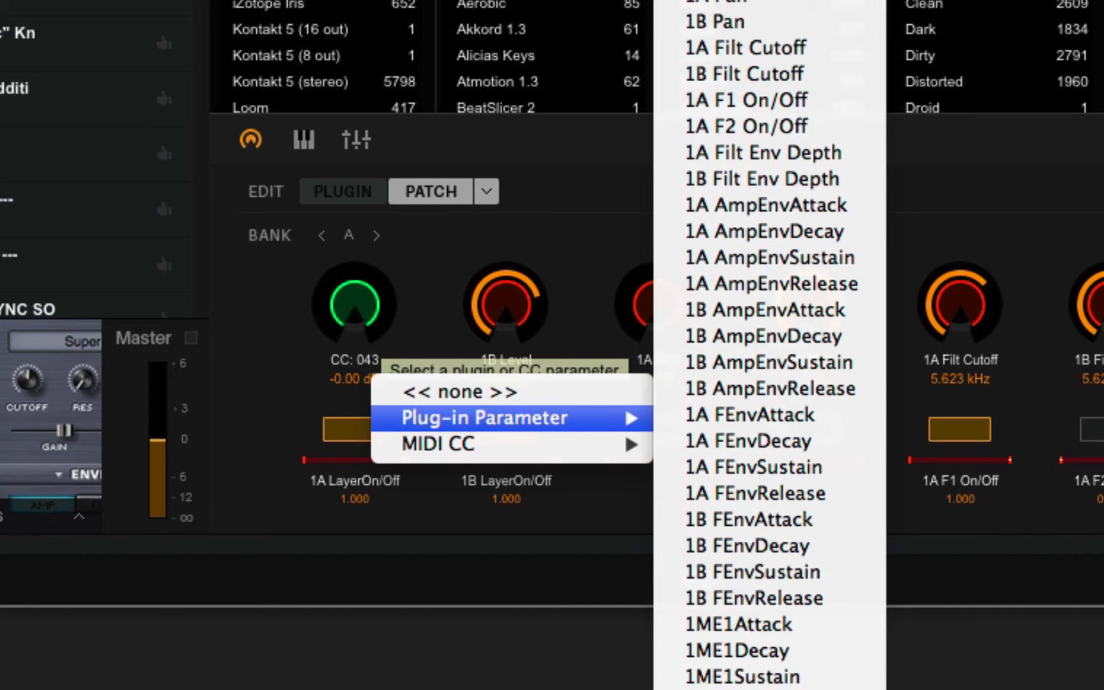
{"action": "left_click", "coordinate": [722, 2]}
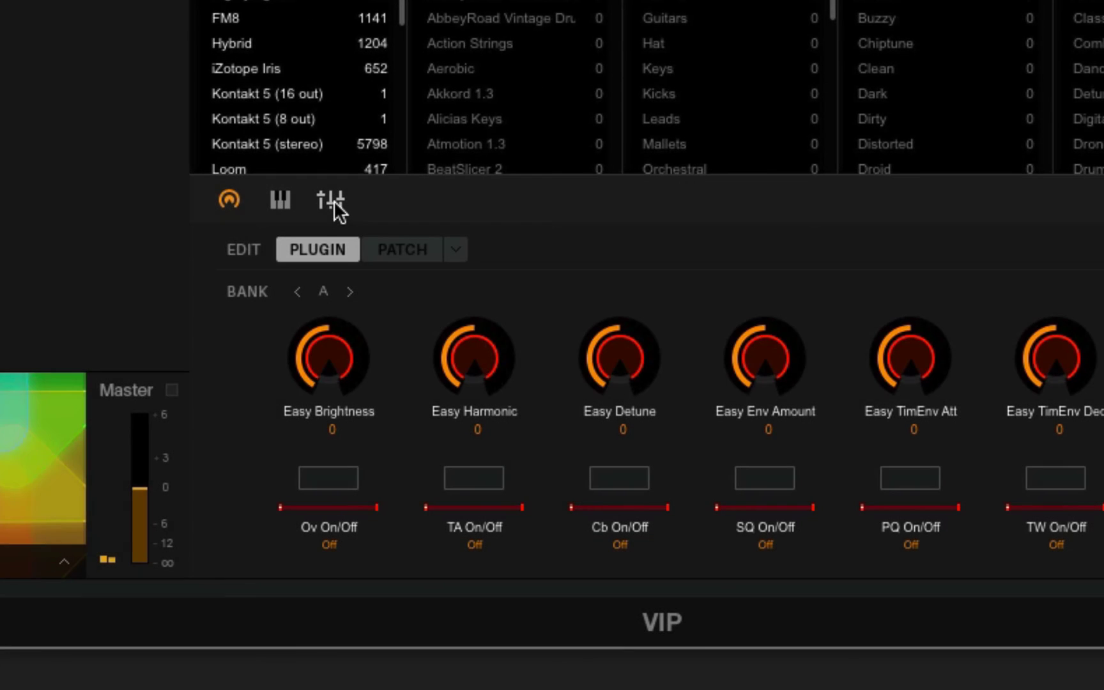
- Open the multi's mixer, end Relent's zone at B2, start Alchemy's at C3, and play a low note
{"action": "left_click", "coordinate": [333, 200]}
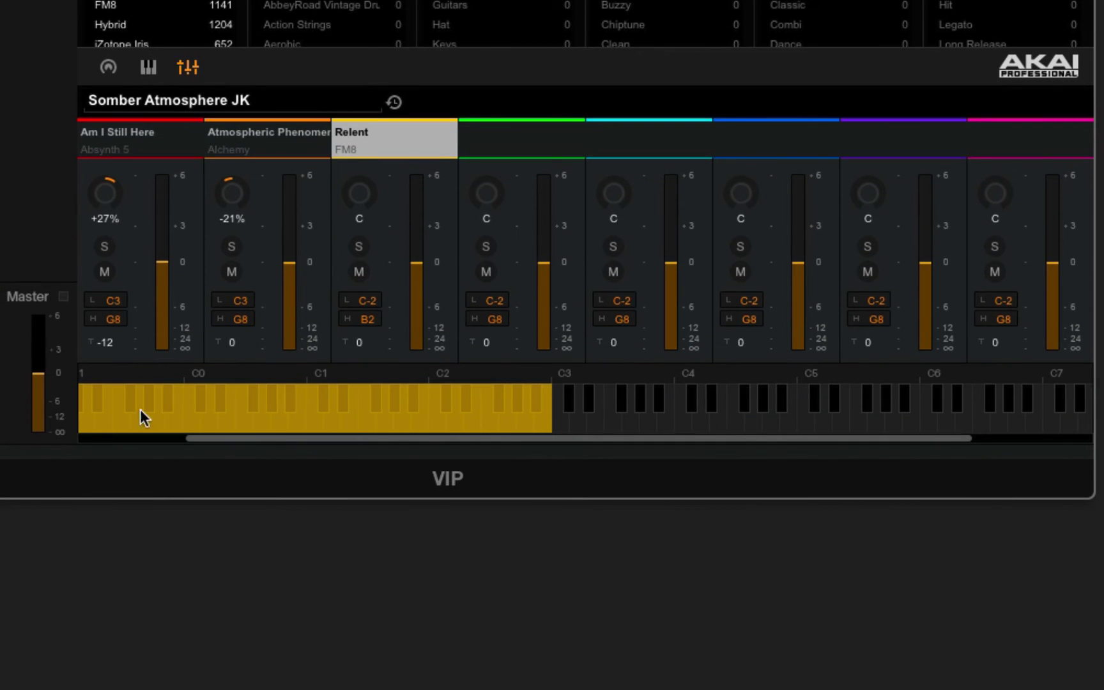
{"action": "mouse_move", "coordinate": [546, 407]}
{"action": "left_mouse_down"}
{"action": "mouse_move", "coordinate": [333, 412]}
{"action": "mouse_move", "coordinate": [537, 429]}
{"action": "left_mouse_up"}
{"action": "left_click", "coordinate": [285, 142]}
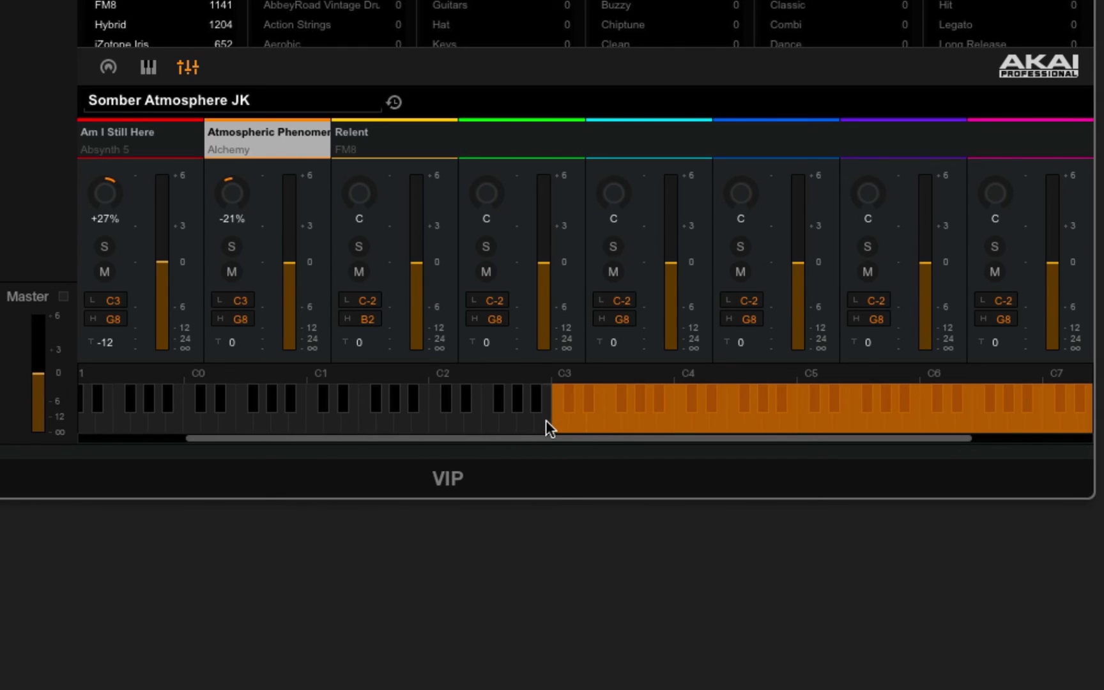
{"action": "mouse_move", "coordinate": [549, 420]}
{"action": "left_mouse_down"}
{"action": "mouse_move", "coordinate": [491, 418]}
{"action": "mouse_move", "coordinate": [555, 421]}
{"action": "left_mouse_up"}
{"action": "left_click", "coordinate": [500, 417]}
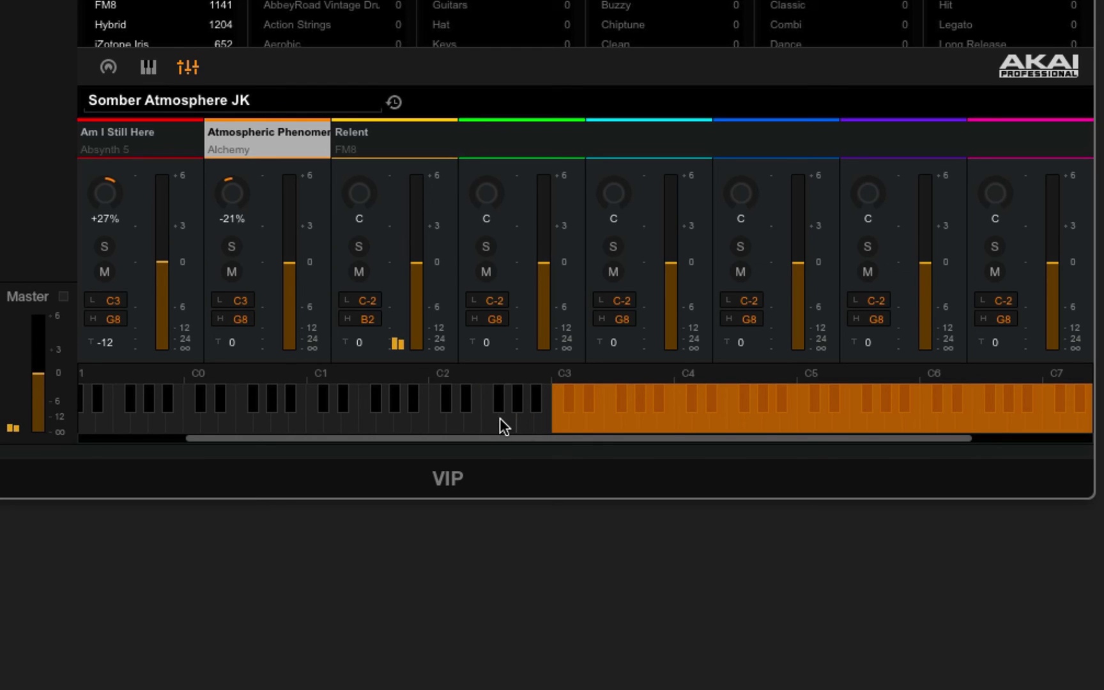